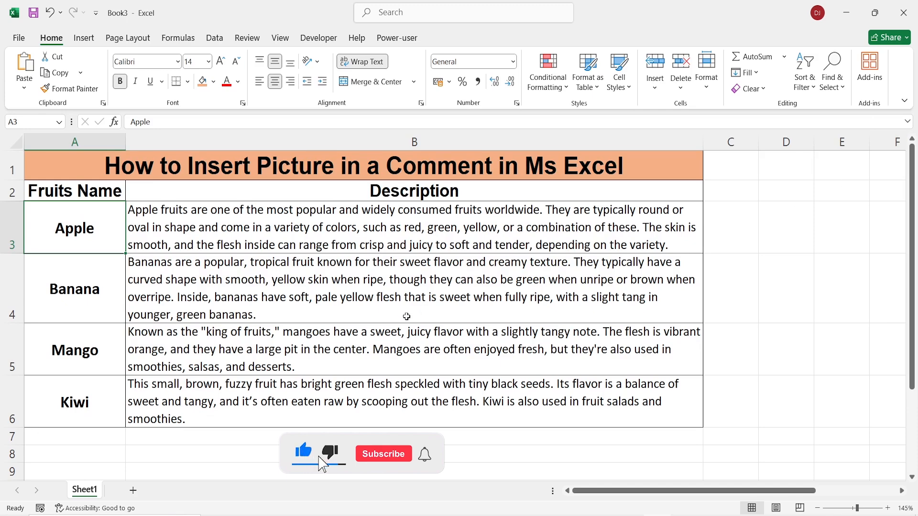
Step: Insert a comment on the Apple cell A3 and delete the default author name from it
click(256, 39)
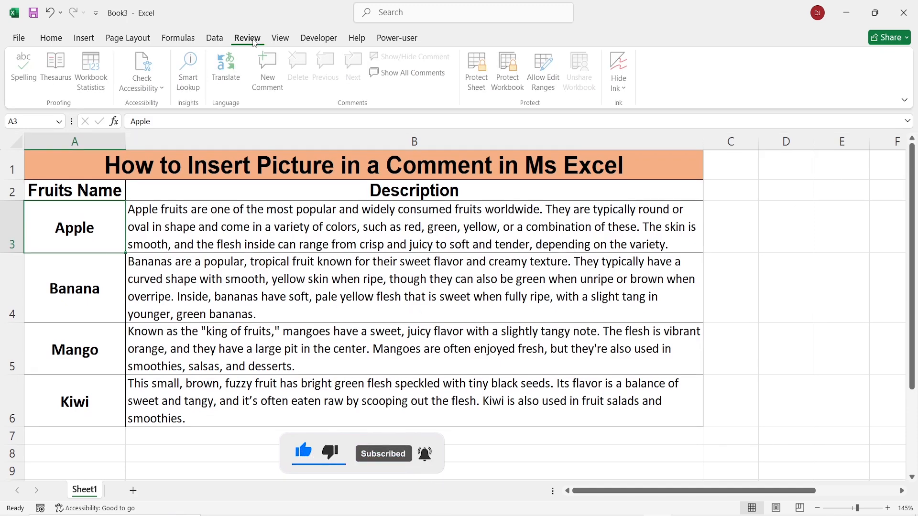
click(269, 71)
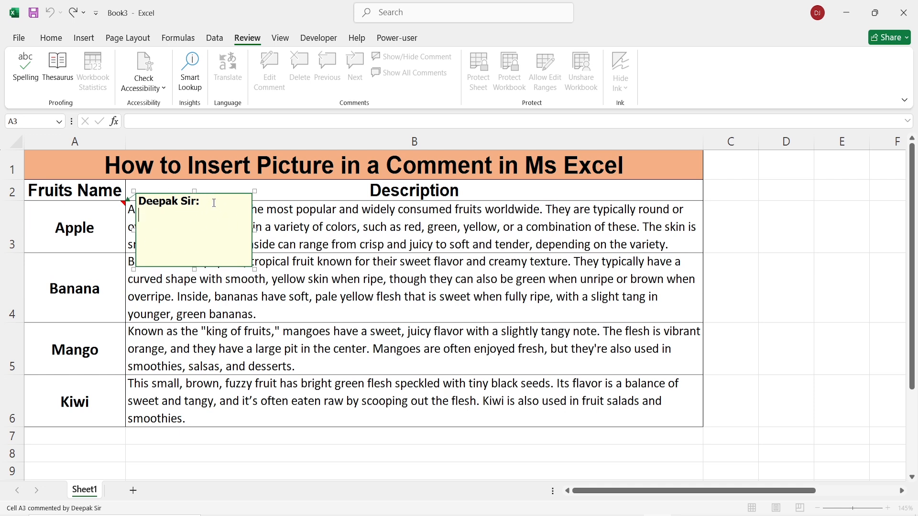
drag(176, 192, 132, 199)
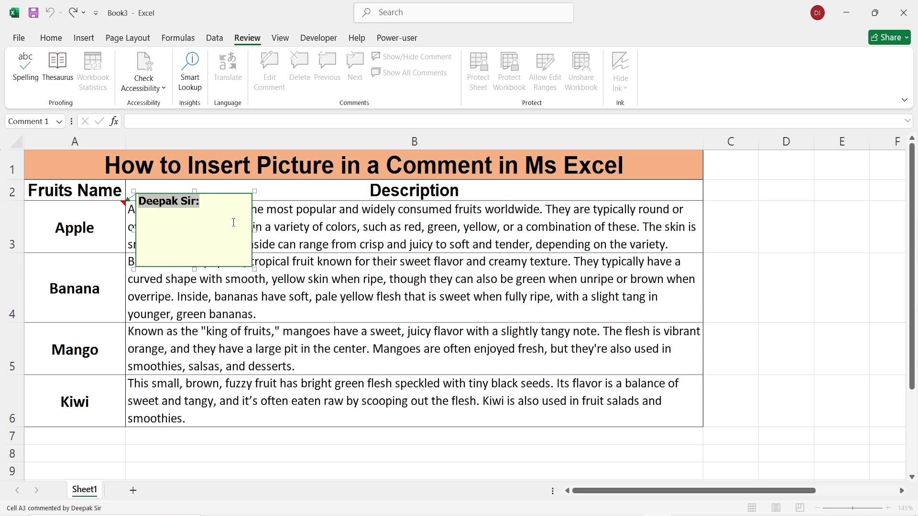
key(Delete)
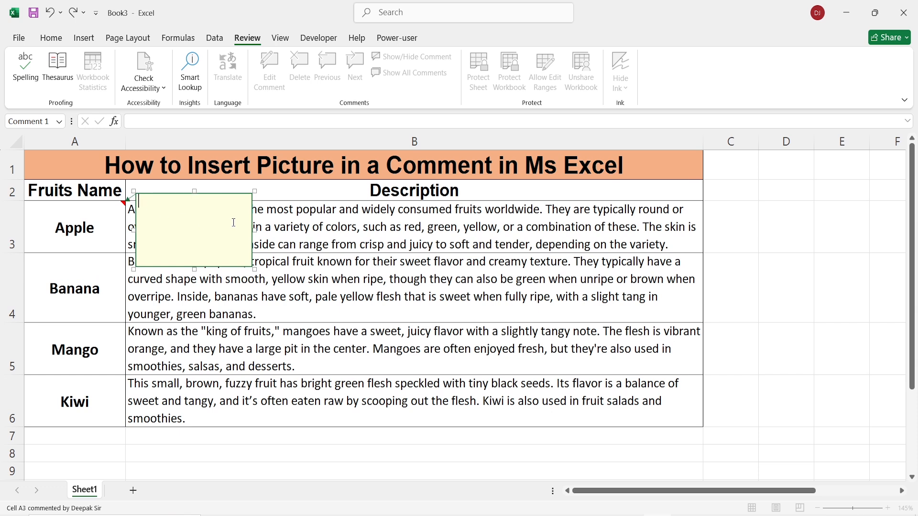
Step: Open the picture selection for the Apple comment's fill through its Format Comment color settings and Fill Effects
click(159, 195)
right_click(160, 196)
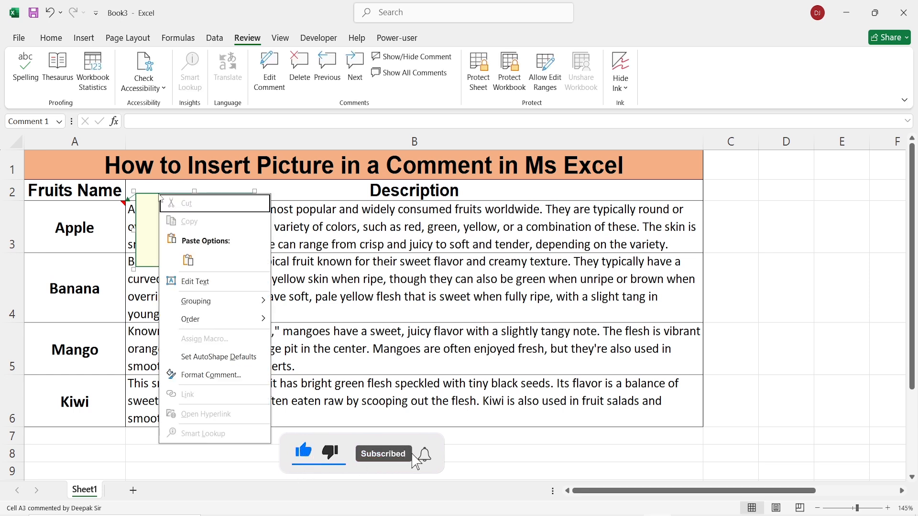
click(202, 376)
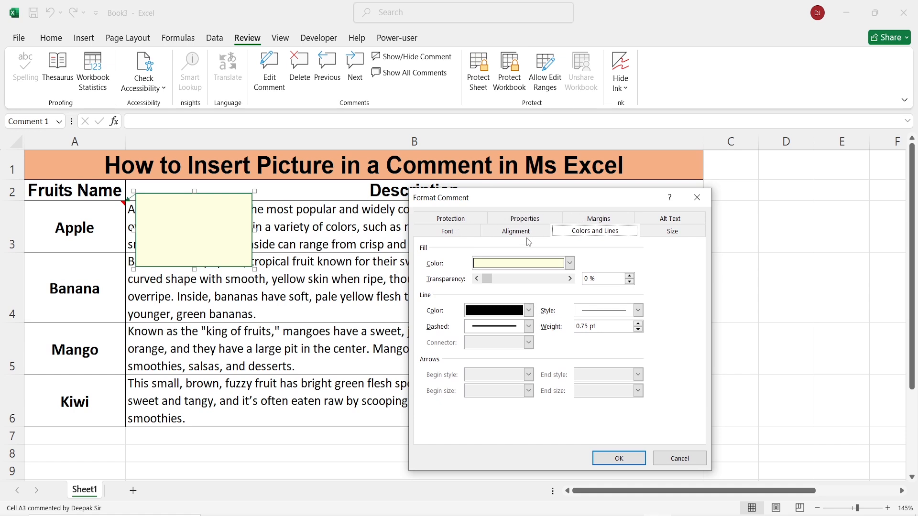
click(582, 235)
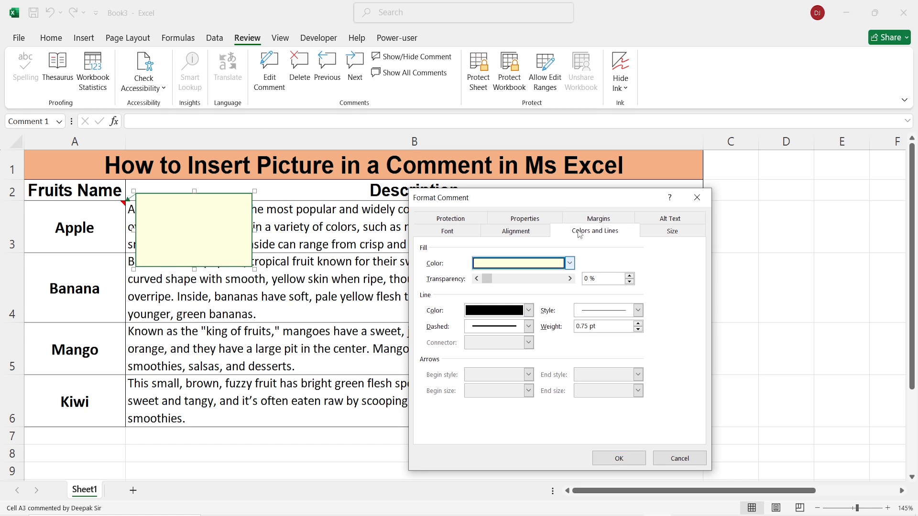
click(555, 263)
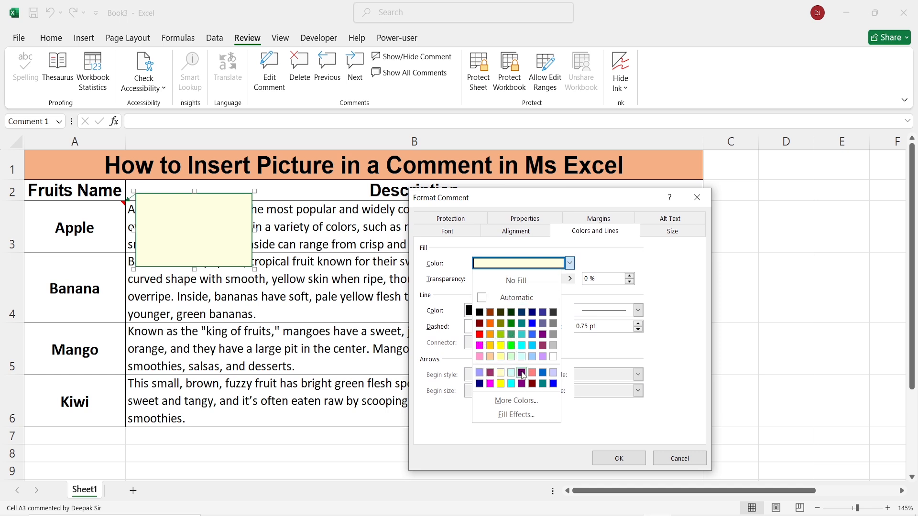
click(504, 415)
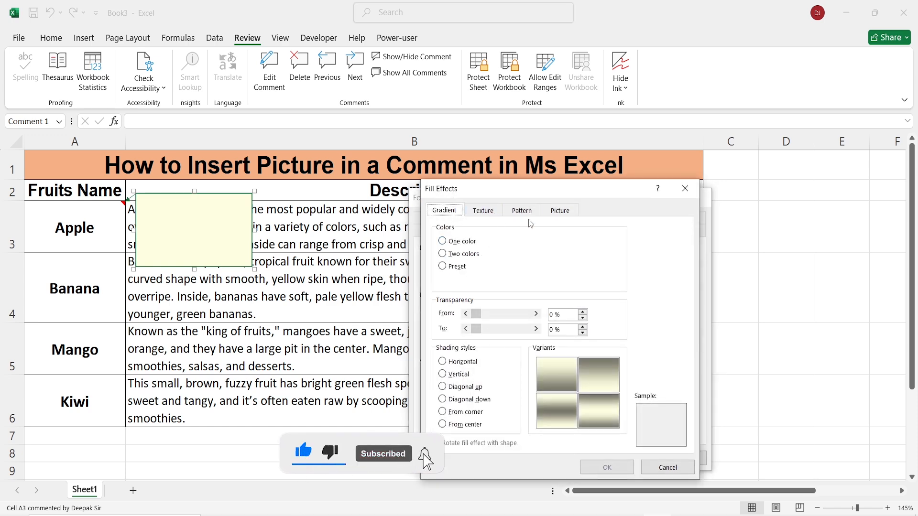
click(557, 214)
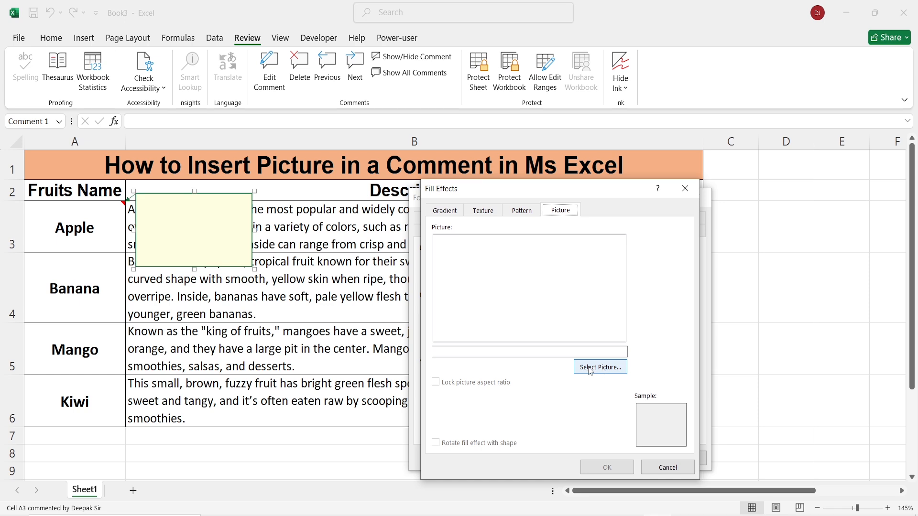
click(602, 371)
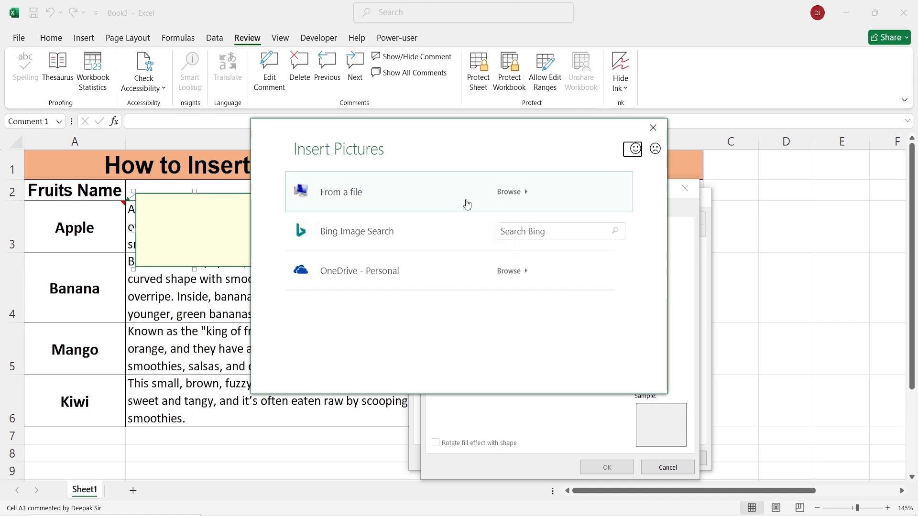
Step: Search Bing for apple pictures and apply the single red apple on a white background as the comment's fill
click(520, 233)
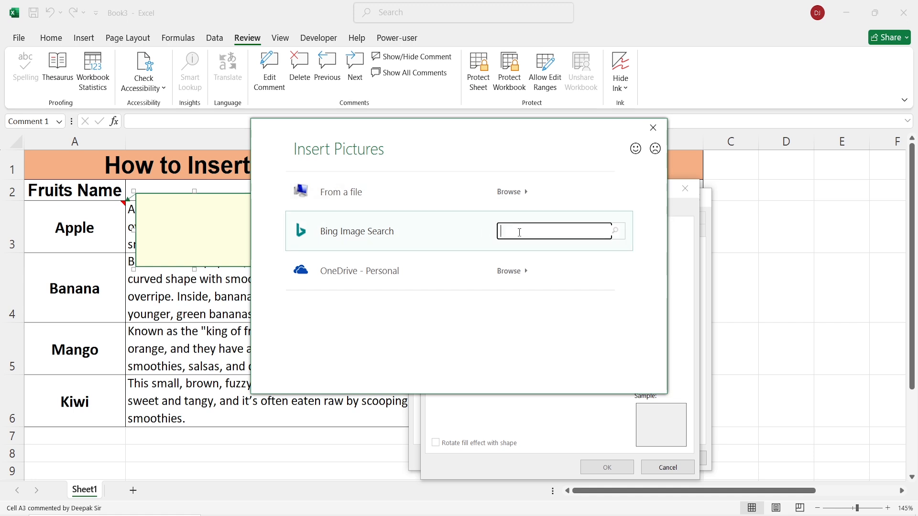
text(apple)
key(Return)
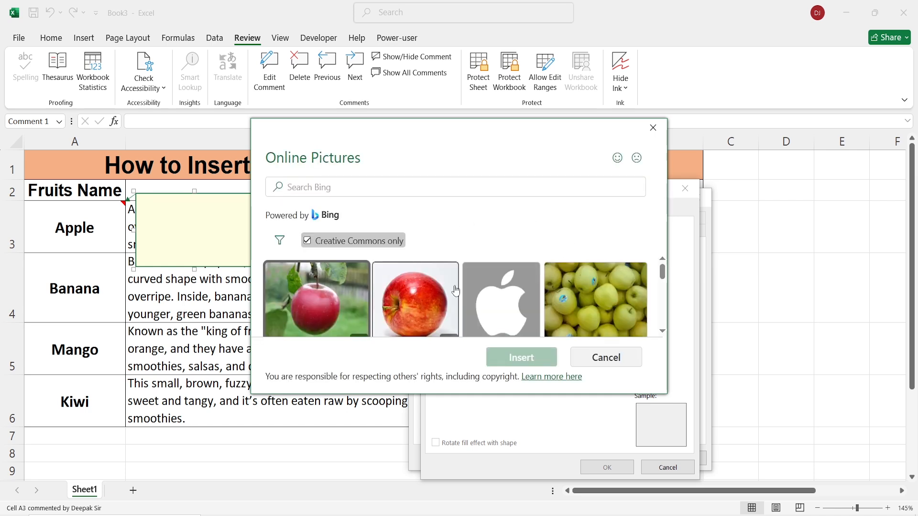
click(413, 297)
click(510, 356)
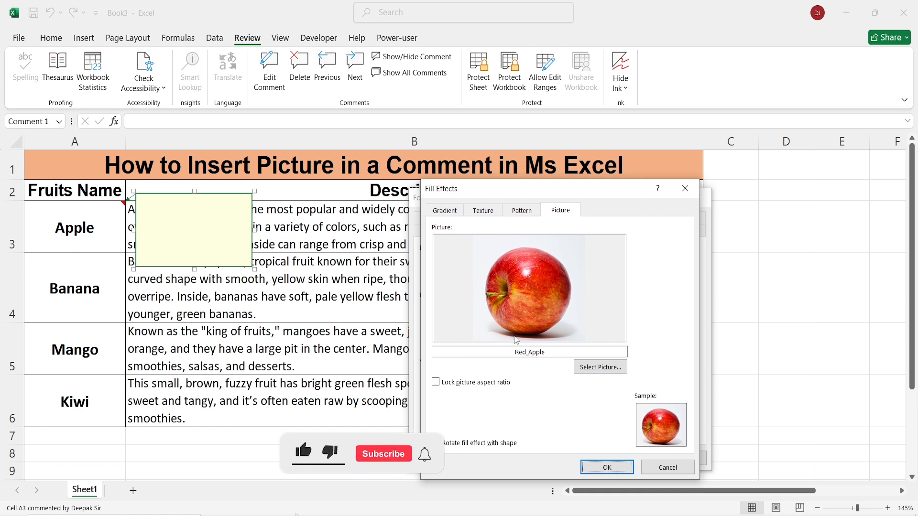
click(596, 472)
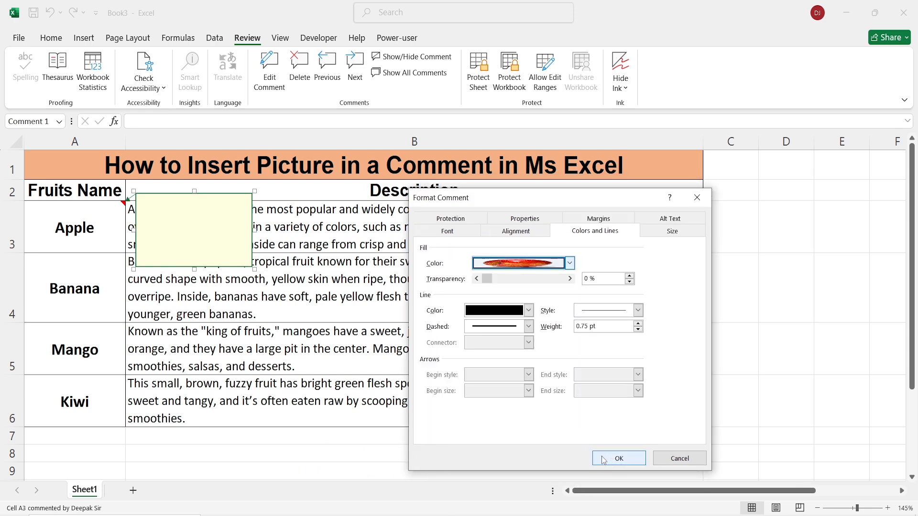
click(604, 460)
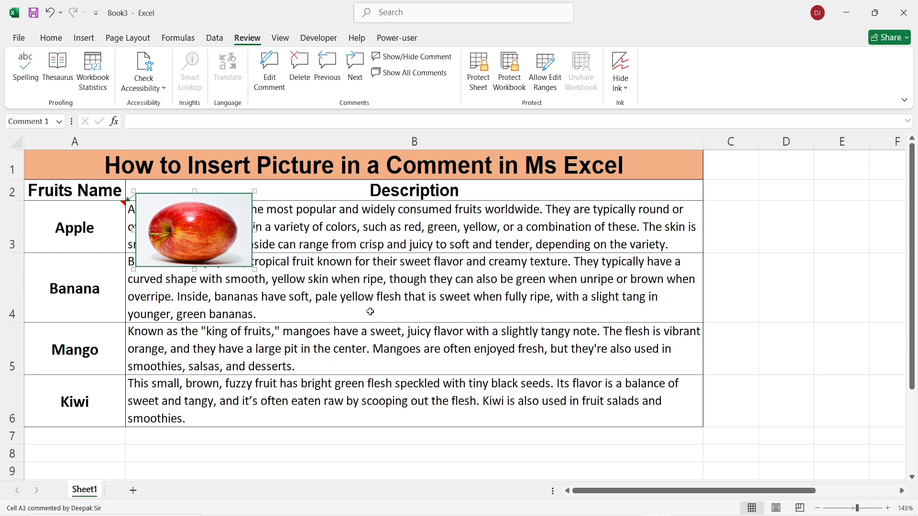
Step: Insert a comment on the Banana cell A4 and delete the default author name from it
click(95, 286)
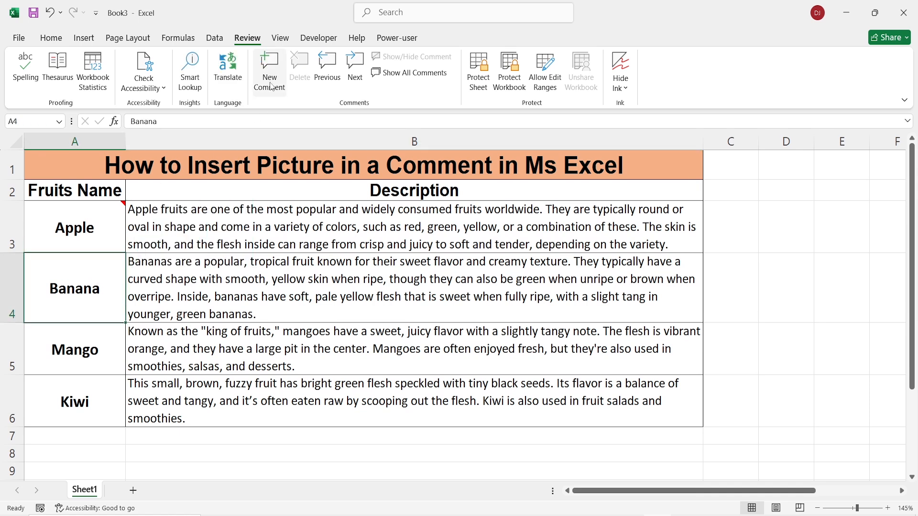
click(270, 85)
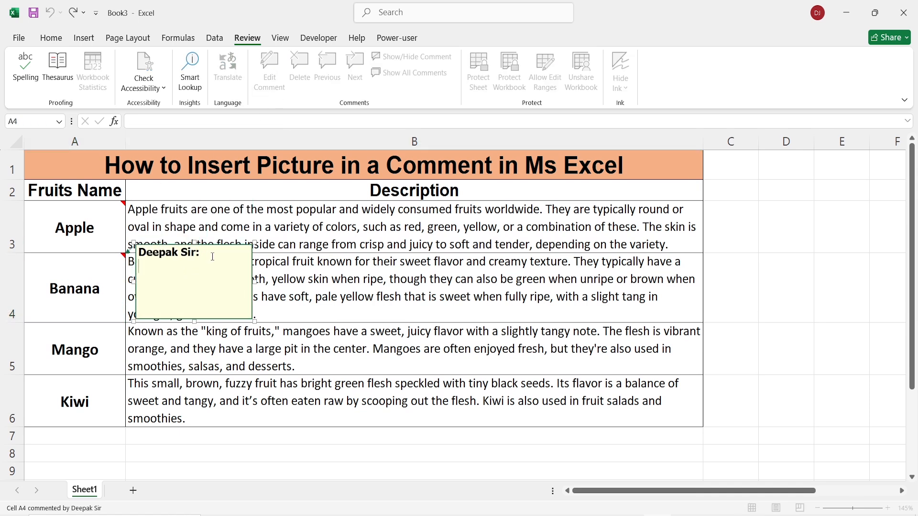
drag(212, 257, 113, 244)
key(BackSpace)
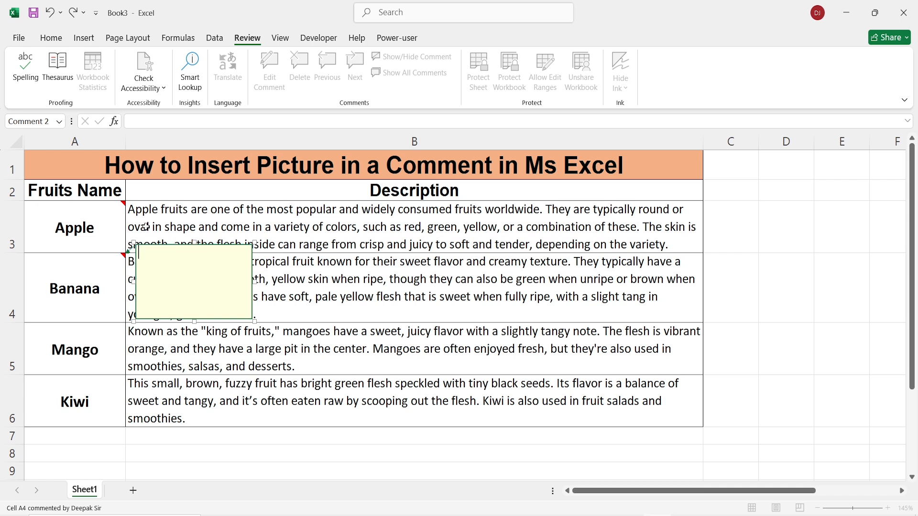
Step: Open the picture selection for the Banana comment's fill through its Format Comment color settings and Fill Effects
click(160, 248)
right_click(159, 245)
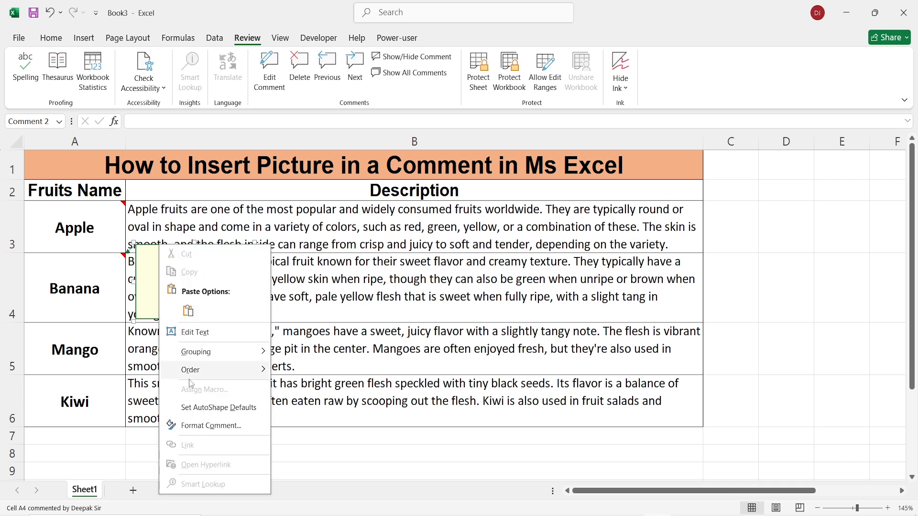
click(200, 425)
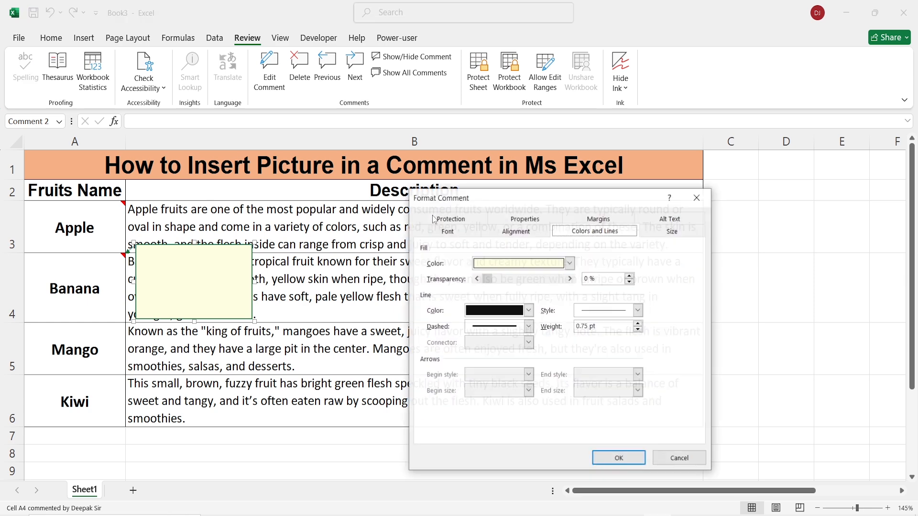
click(524, 263)
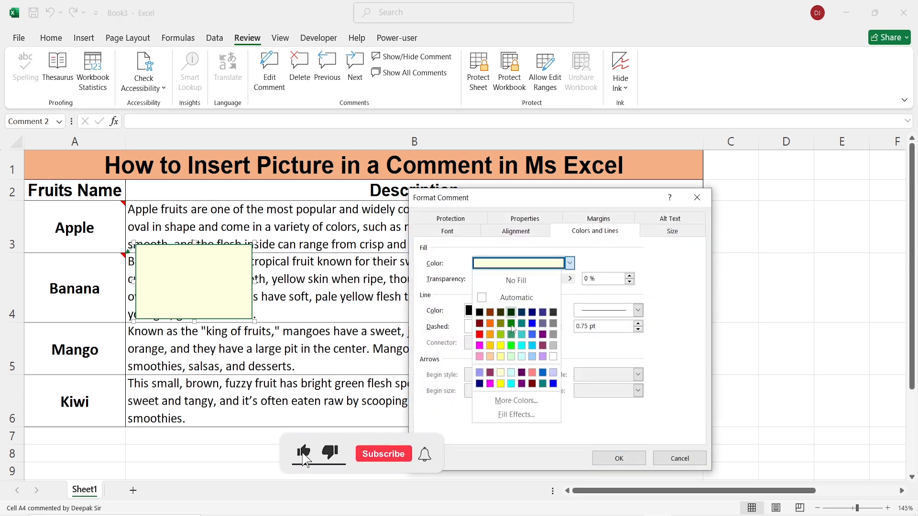
click(516, 414)
click(560, 211)
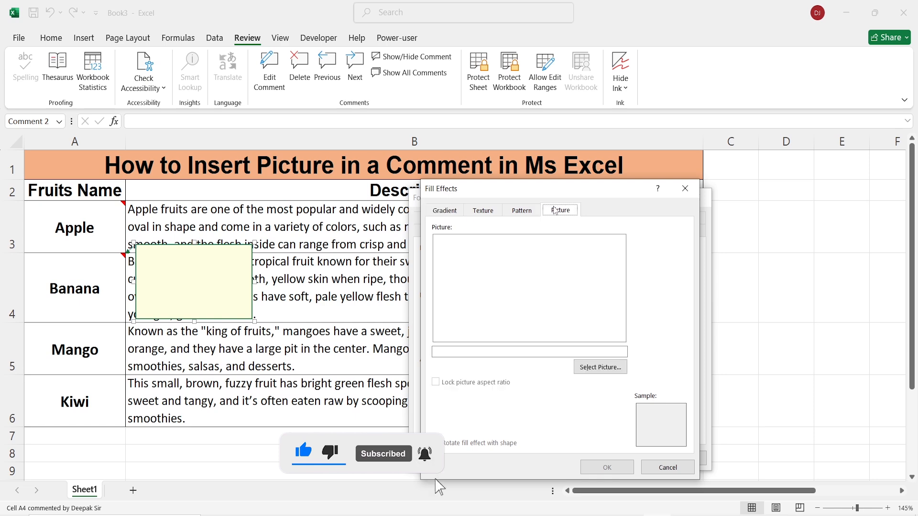
click(589, 366)
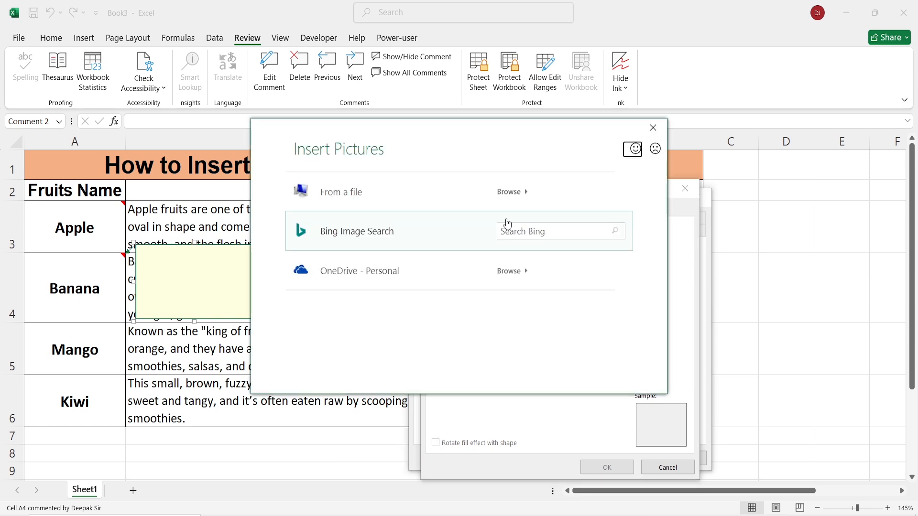
Step: Search Bing for "banana" and apply the picture of bananas on a wooden table as the comment's fill
click(512, 228)
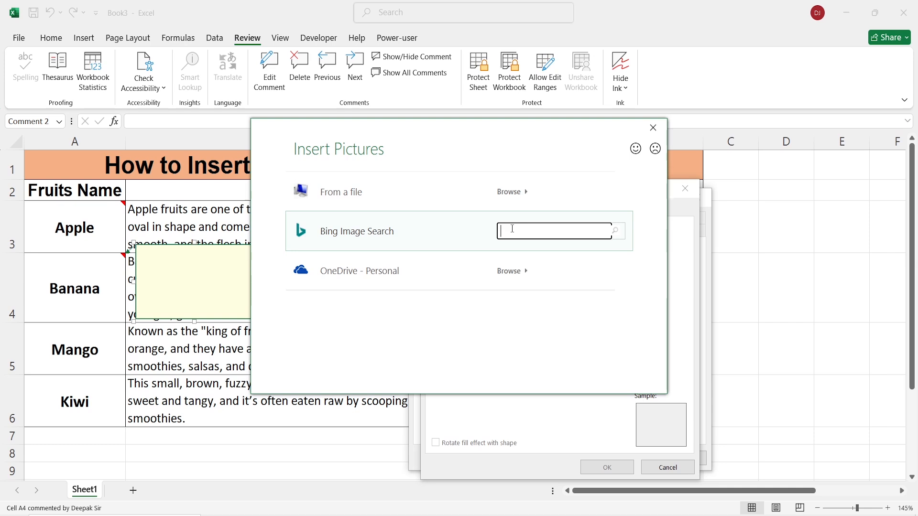
text(banana)
key(Return)
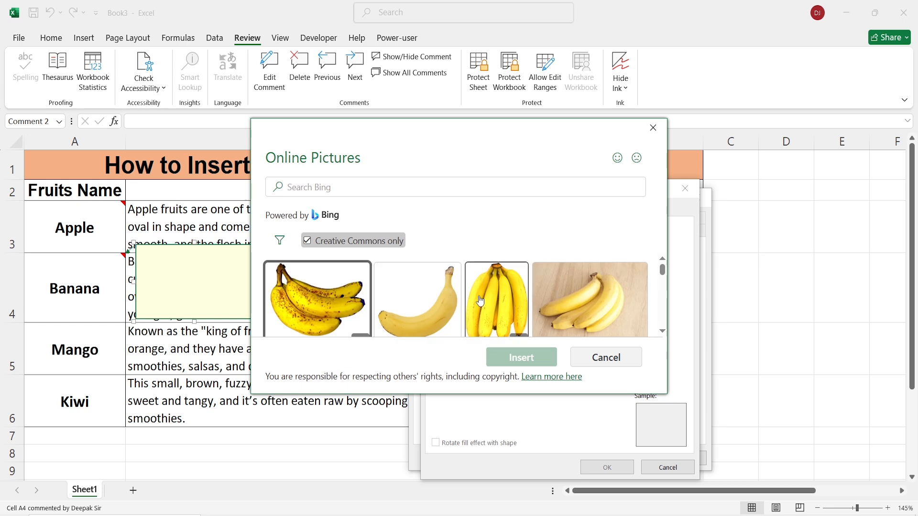
click(339, 312)
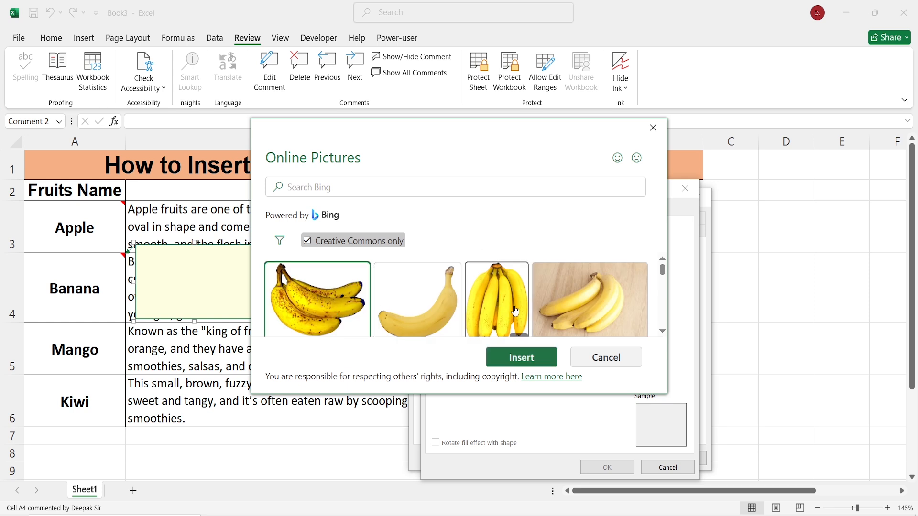
click(564, 310)
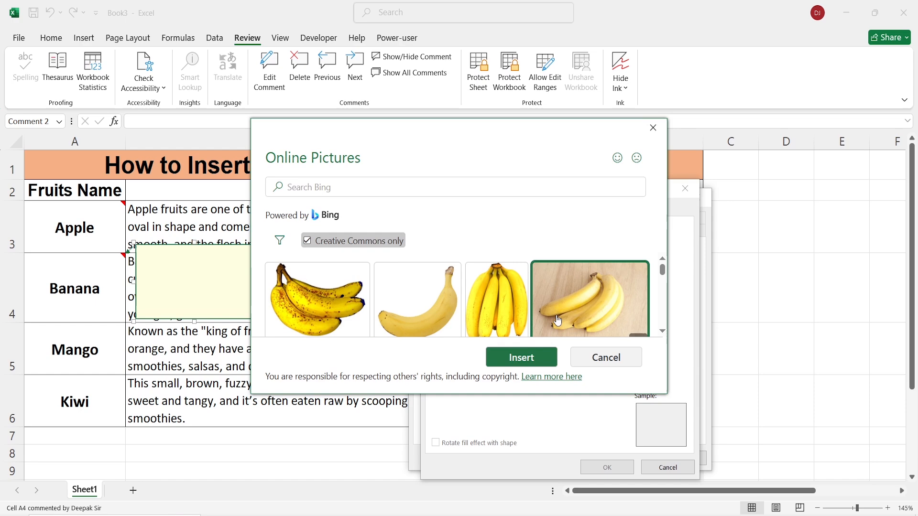
click(530, 358)
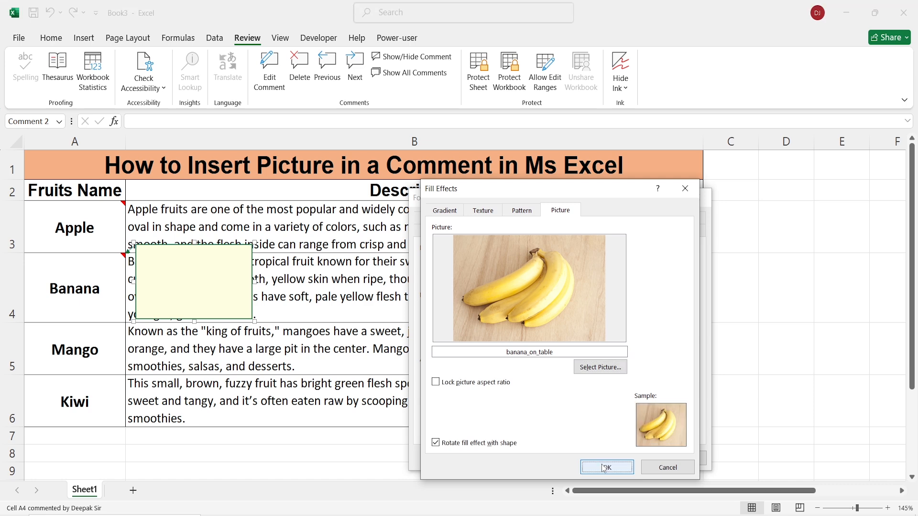
click(604, 466)
click(619, 460)
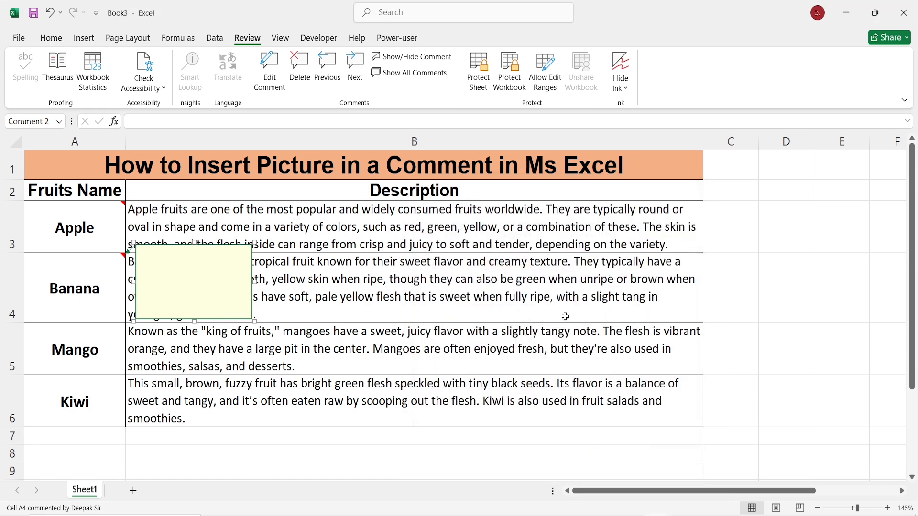
Step: Insert a comment on the Mango cell A5 and delete the default author name from it
click(90, 337)
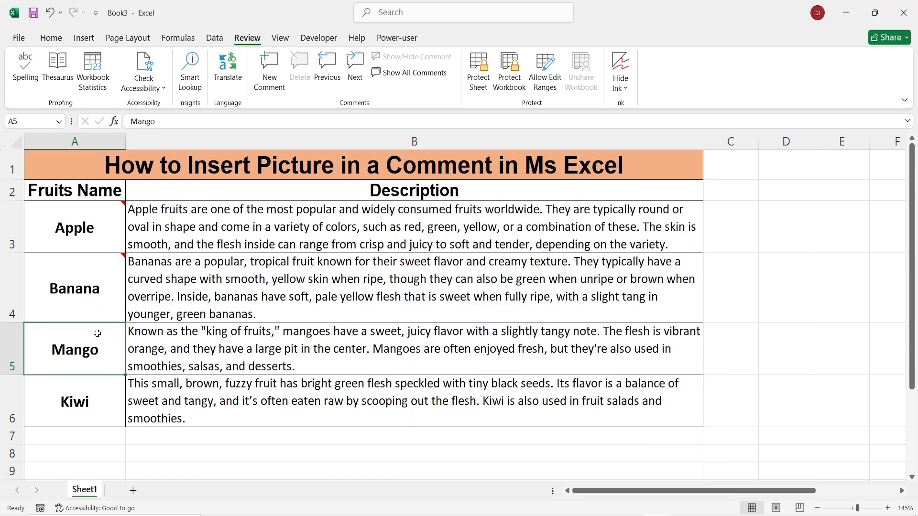
click(269, 72)
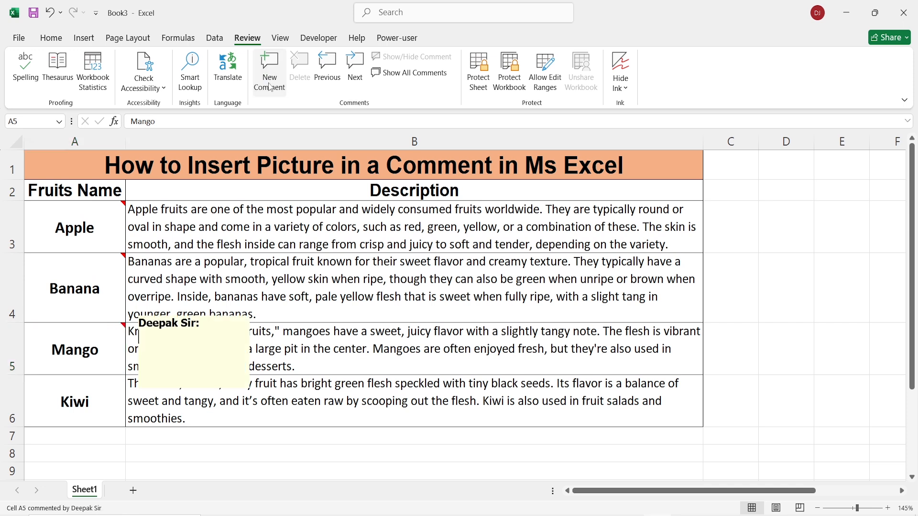
drag(218, 329, 120, 322)
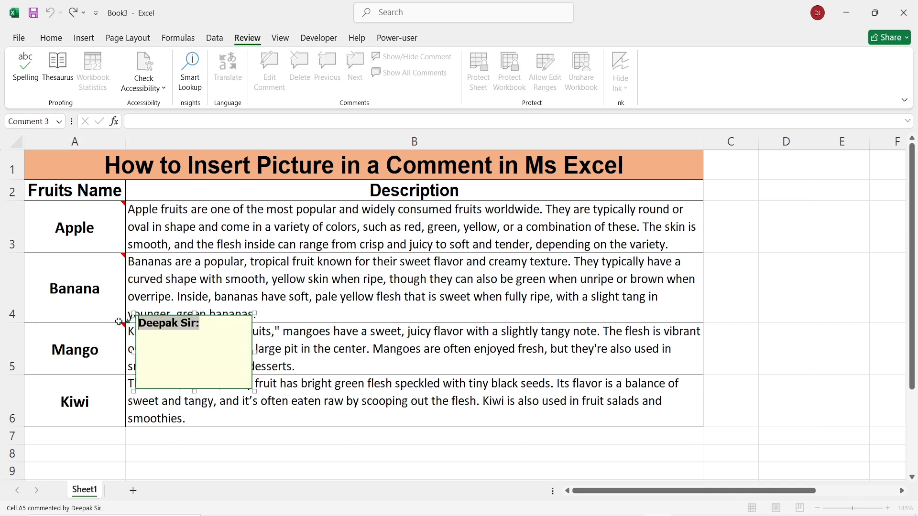
key(BackSpace)
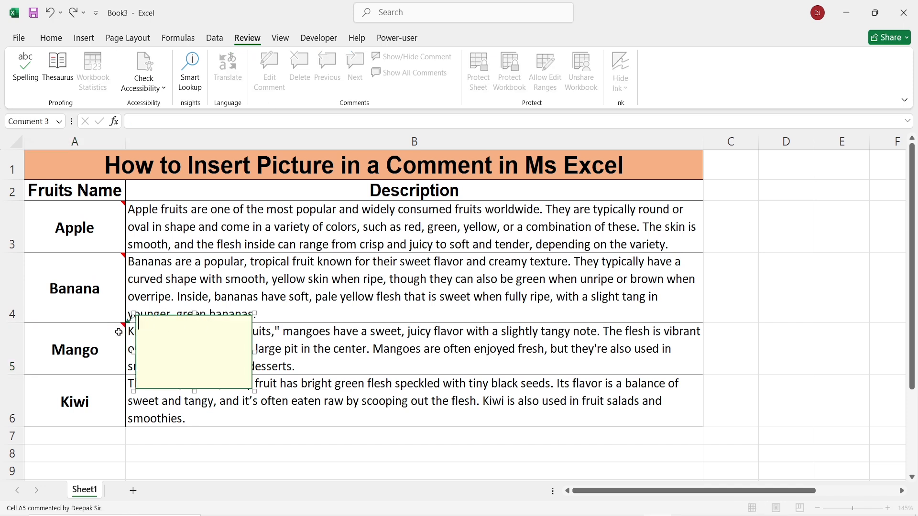
Step: Open the picture selection for the Mango comment's fill through its Format Comment color settings and Fill Effects
click(152, 316)
right_click(152, 319)
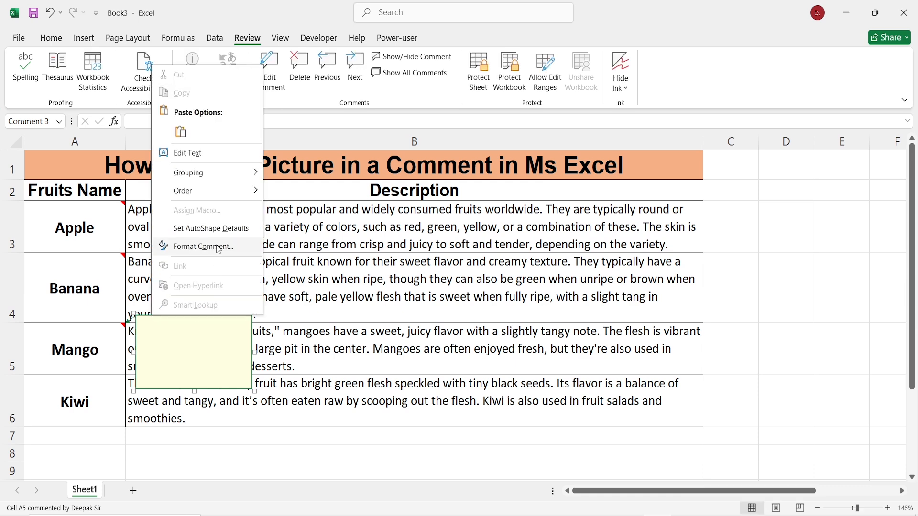
click(200, 247)
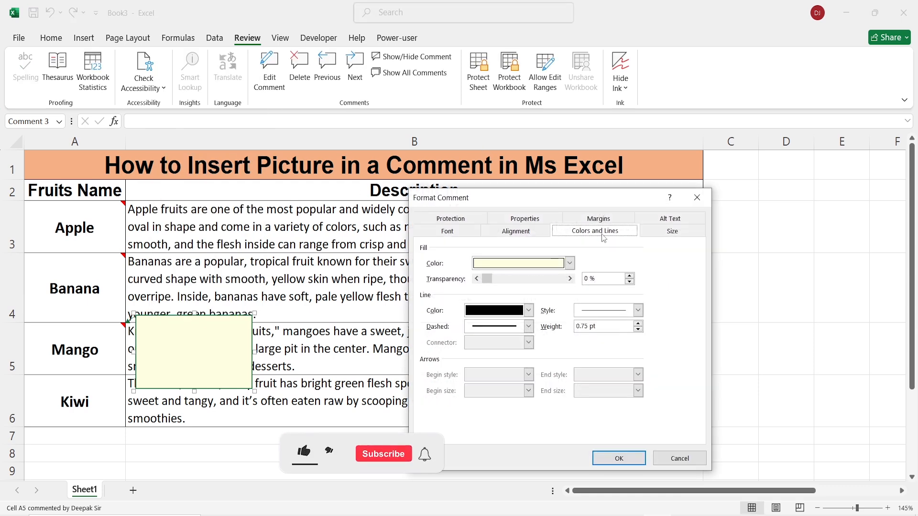
click(539, 267)
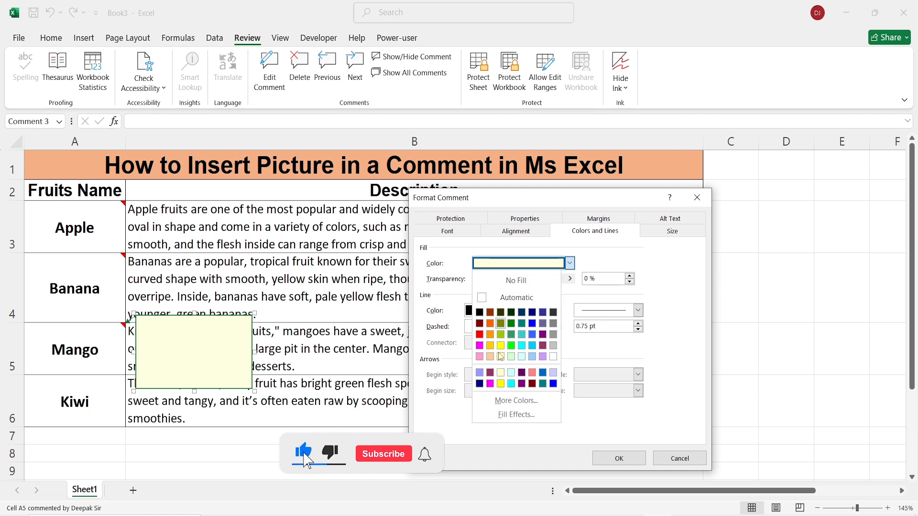
click(506, 417)
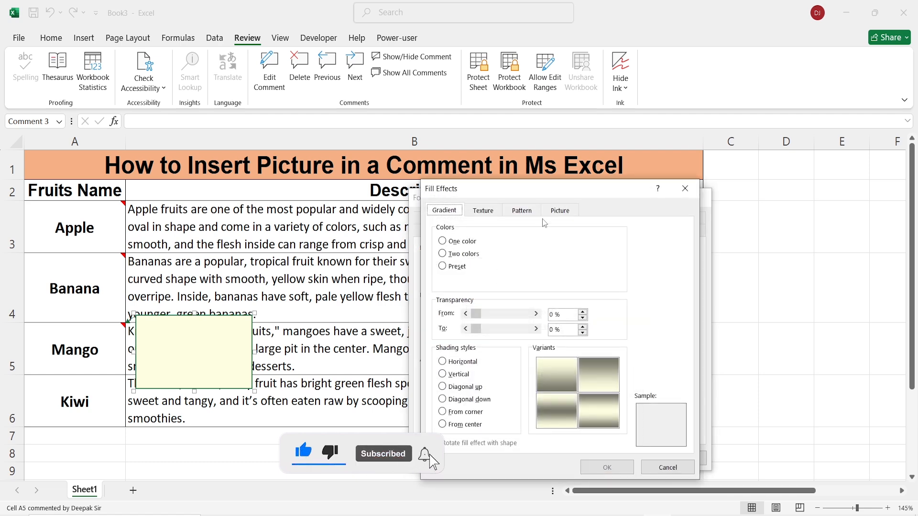
click(562, 212)
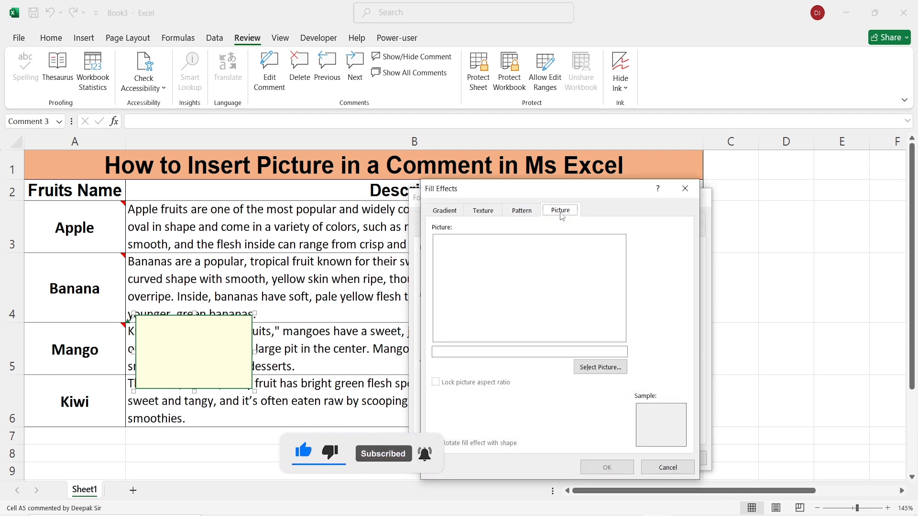
click(600, 367)
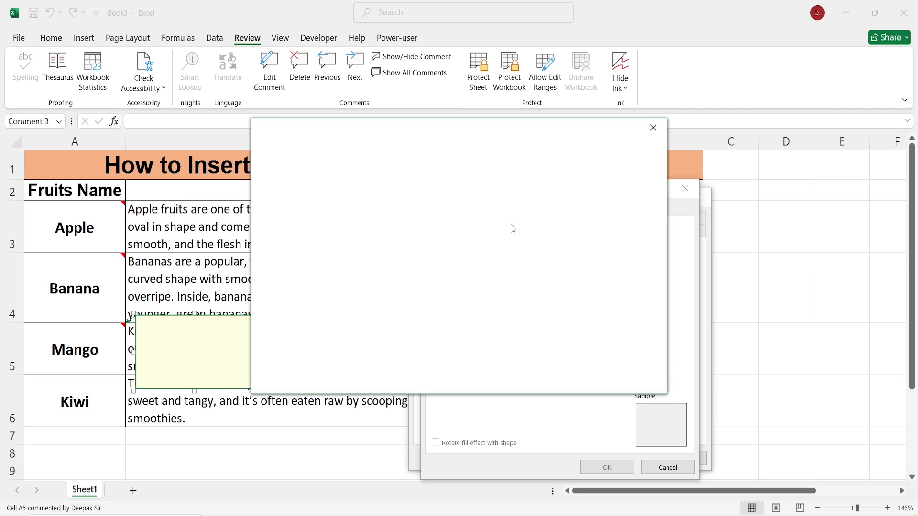
Step: Search Bing for "mango" and apply the Mango-Transparent picture of yellow mangoes on a white background as the comment's fill
click(515, 228)
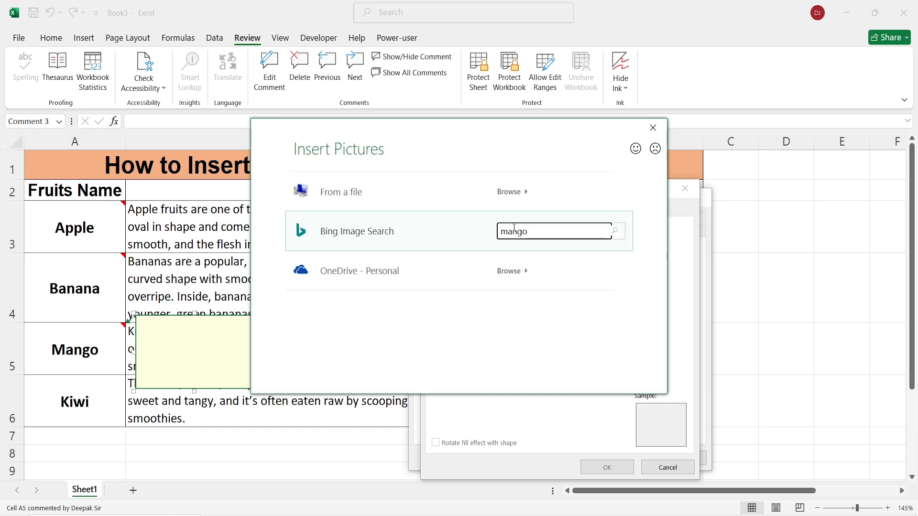
key(Return)
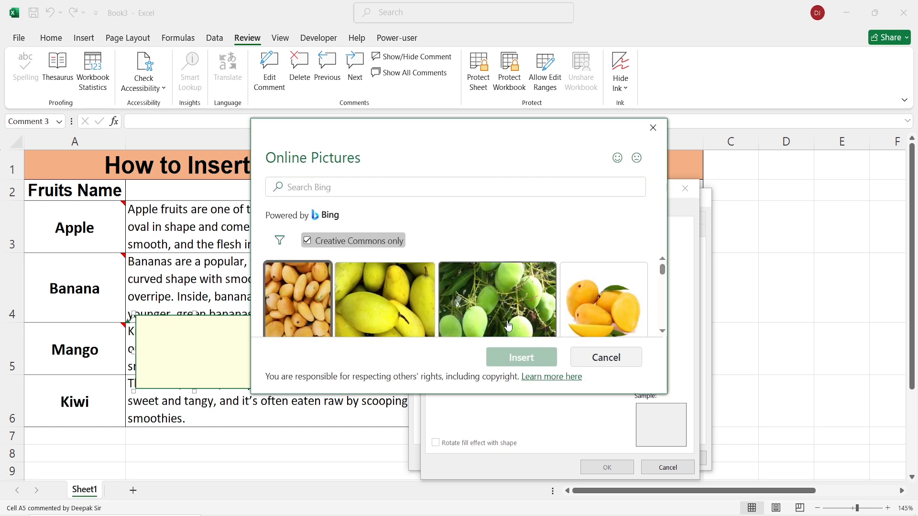
click(604, 301)
click(509, 358)
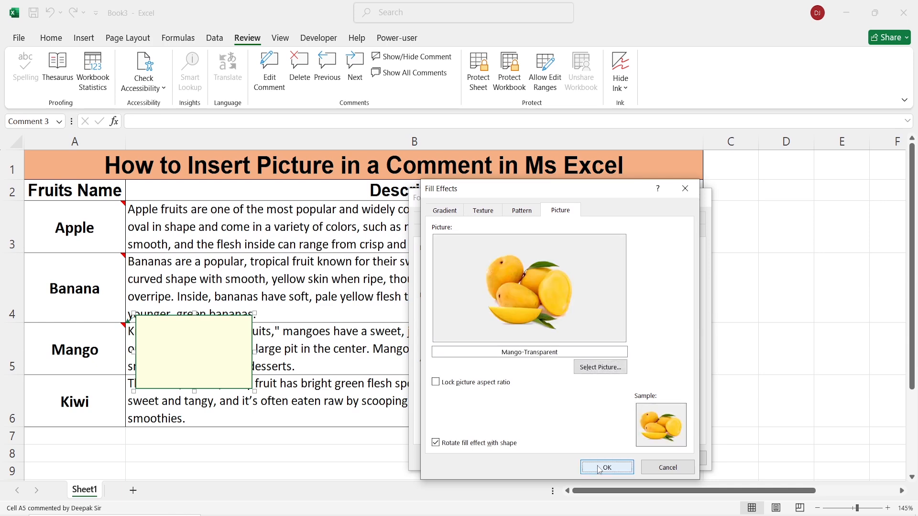
click(601, 468)
click(602, 462)
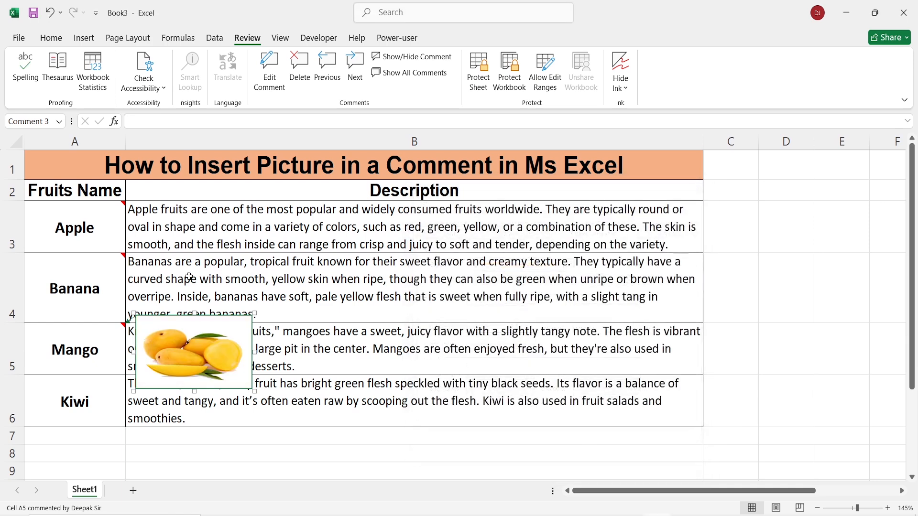
Step: Insert a comment on the Kiwi cell A6 and delete the default author name from it
click(90, 404)
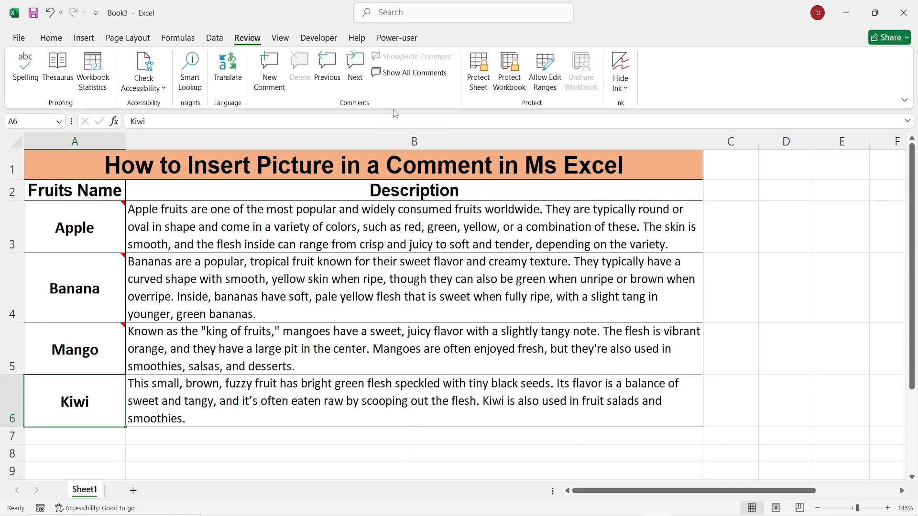
click(269, 69)
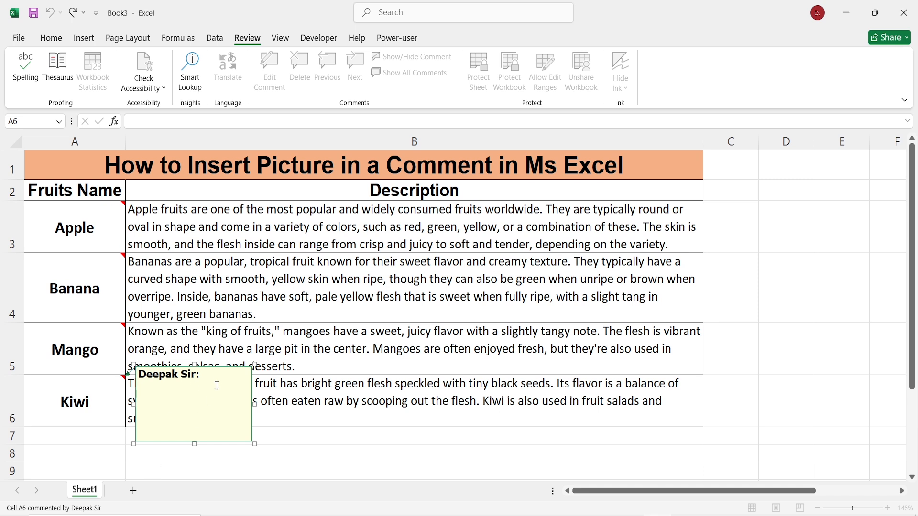
drag(197, 380, 136, 364)
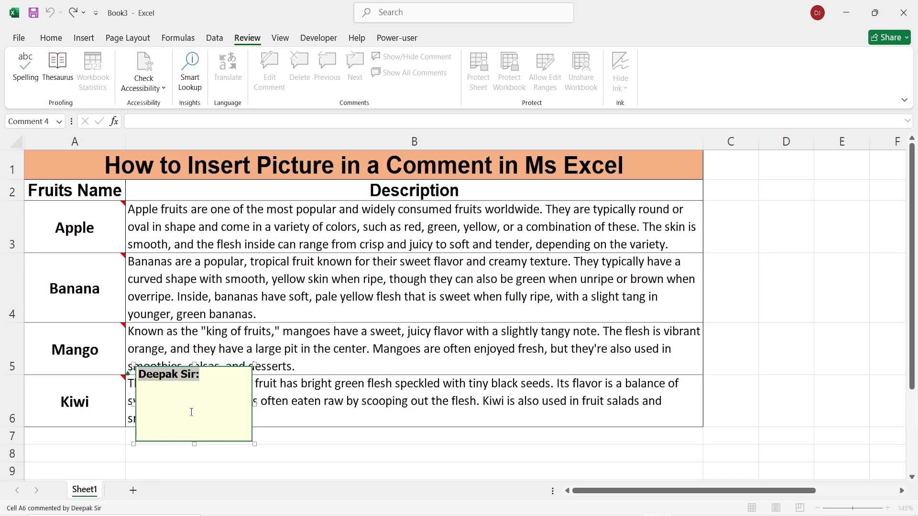
key(Delete)
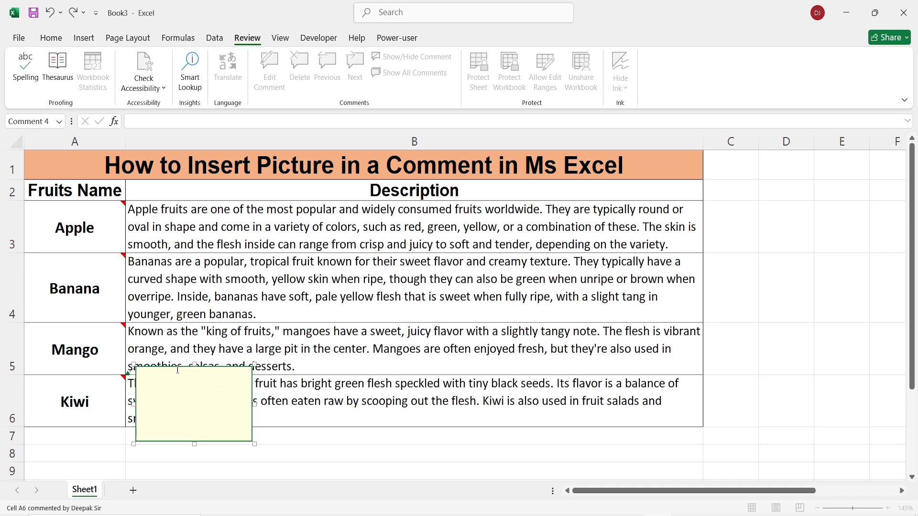
Step: Open the picture selection for the Kiwi comment's fill through its Format Comment color settings and Fill Effects
click(170, 367)
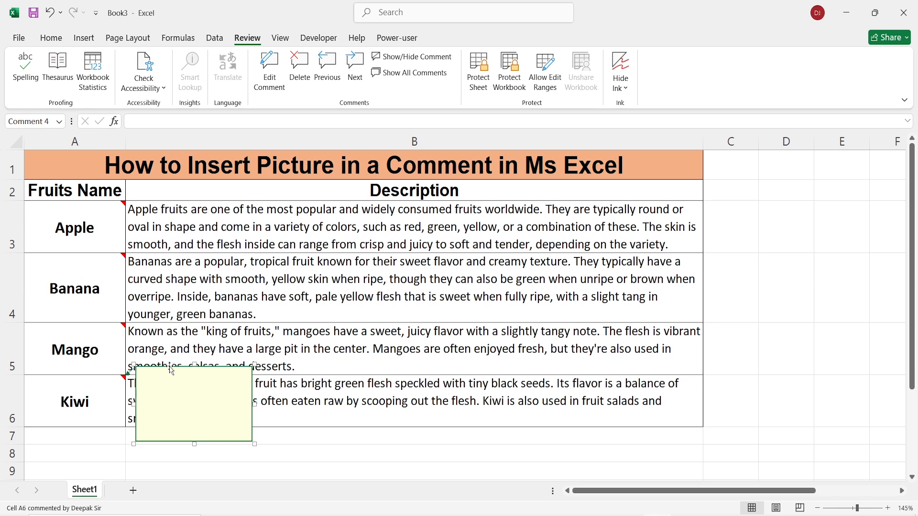
right_click(167, 369)
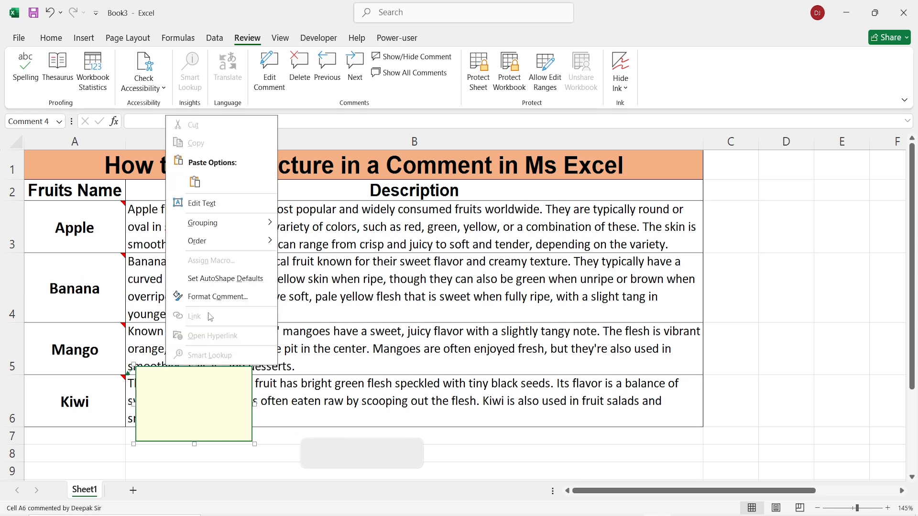
click(201, 297)
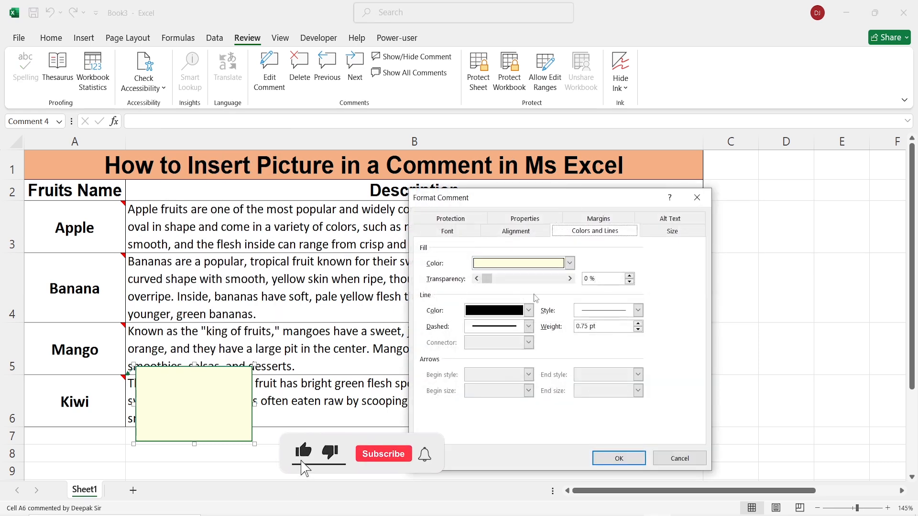
click(515, 264)
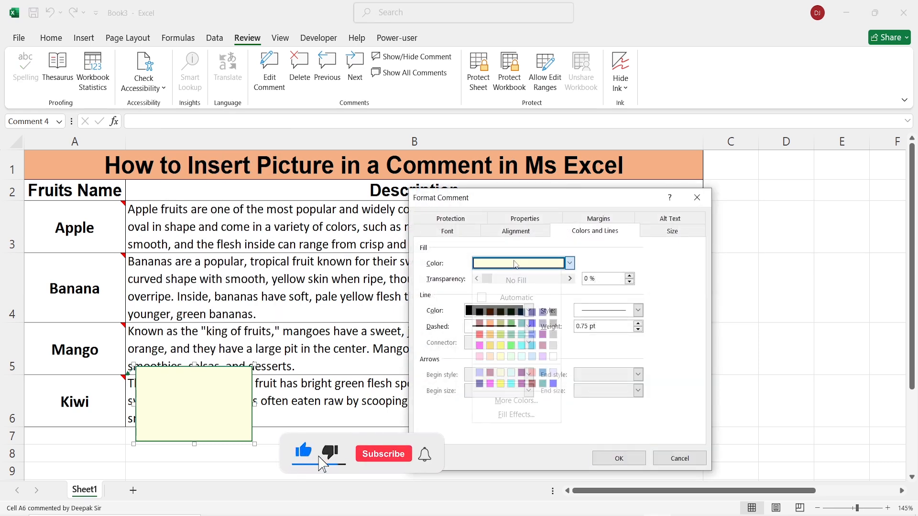
click(517, 415)
click(560, 210)
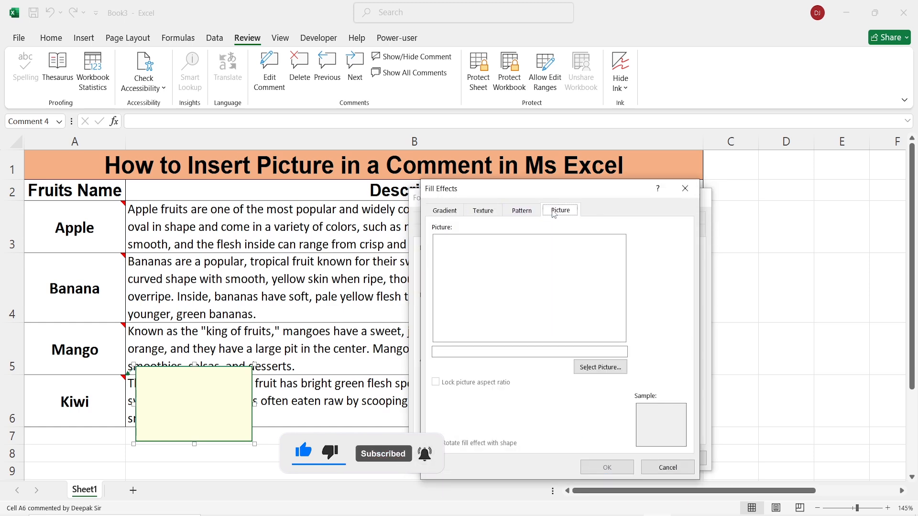
click(615, 372)
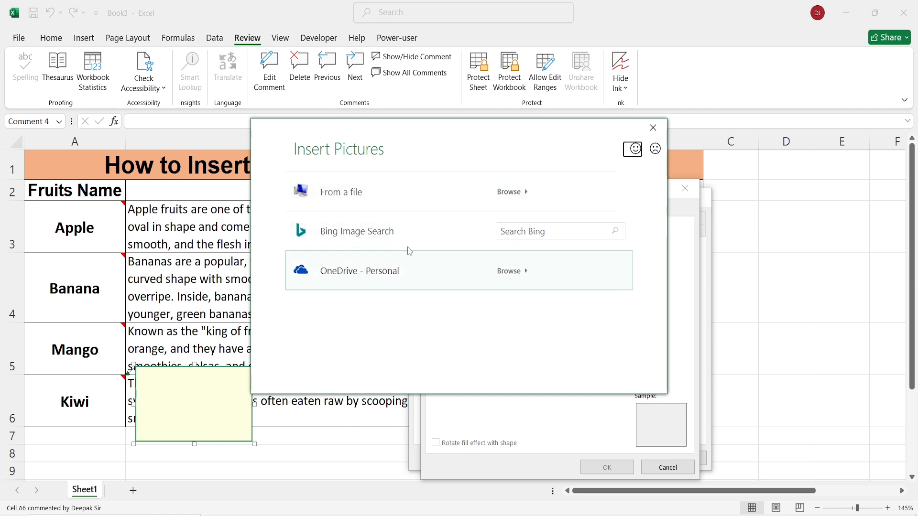
Step: Search Bing for kiwi images and apply the picture of one whole and two halved kiwis as the comment's fill
click(506, 226)
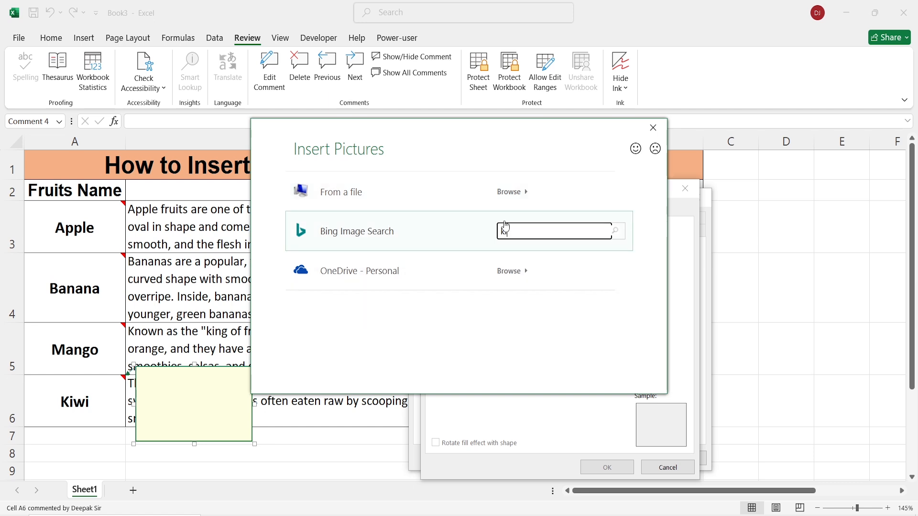
key(Return)
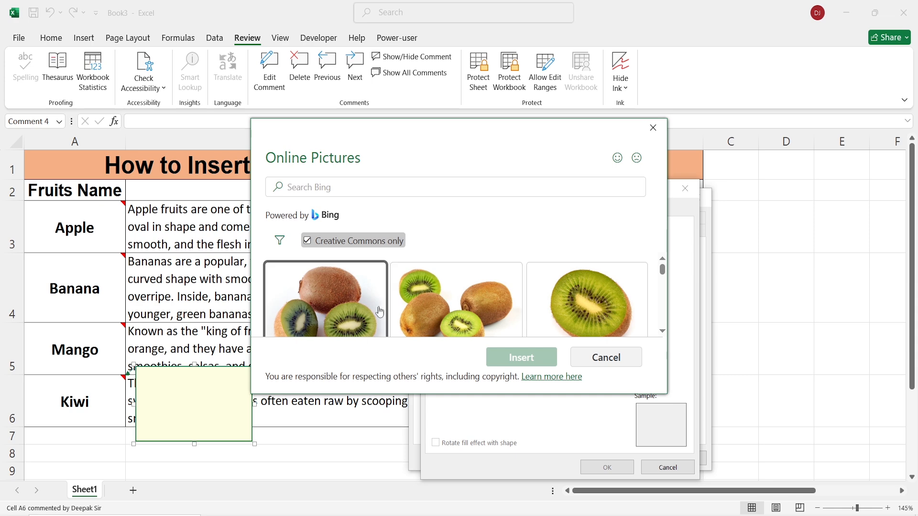
click(359, 299)
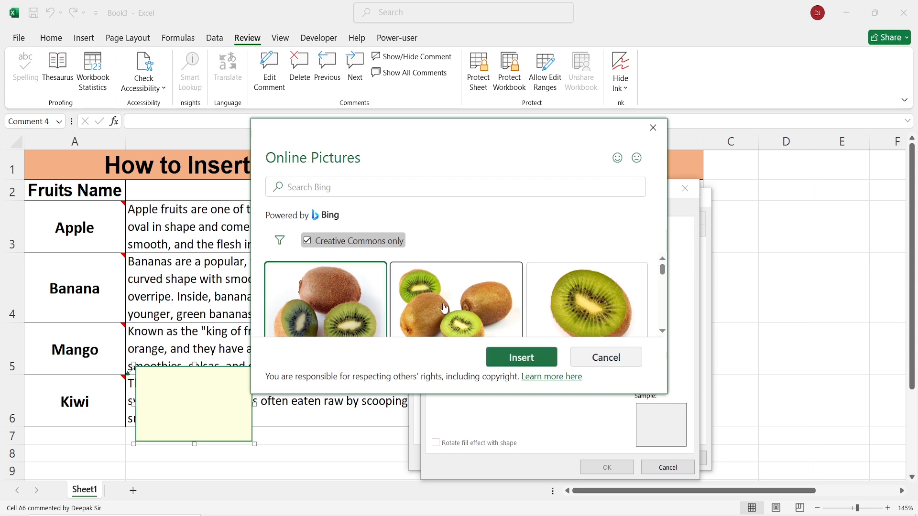
click(523, 358)
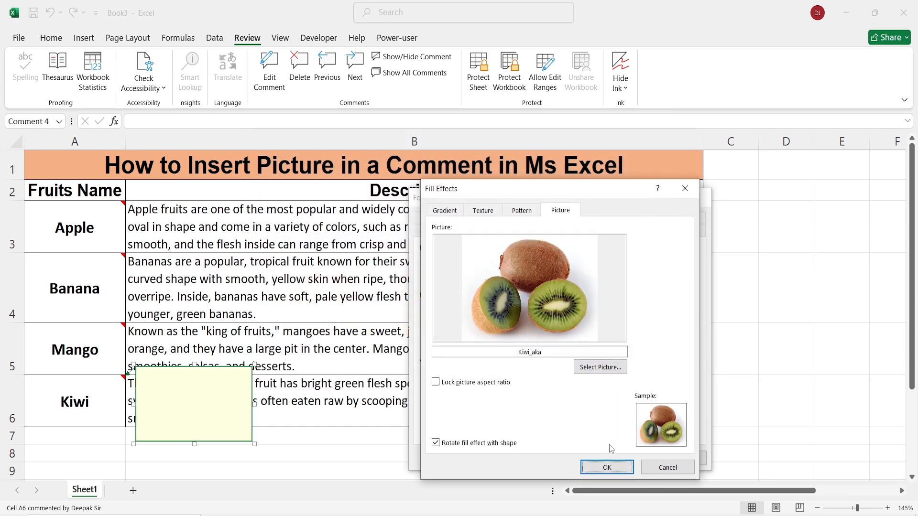
click(605, 466)
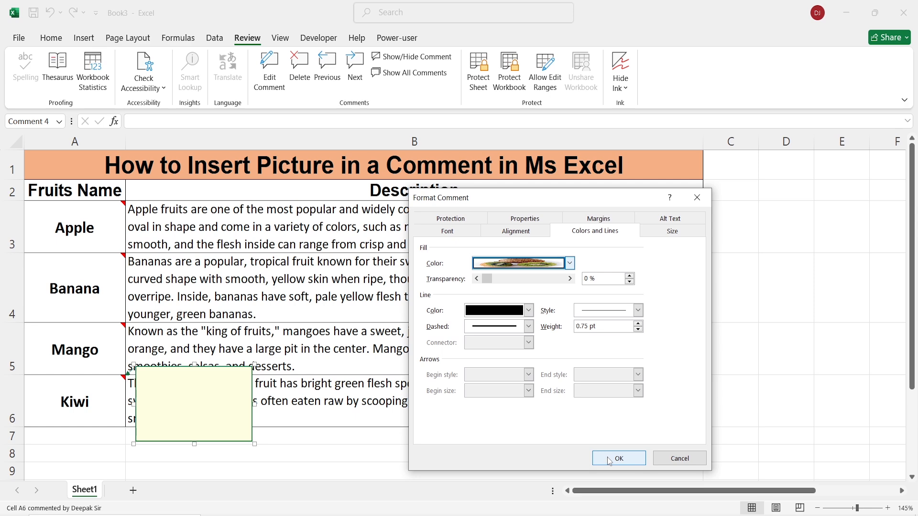
click(609, 461)
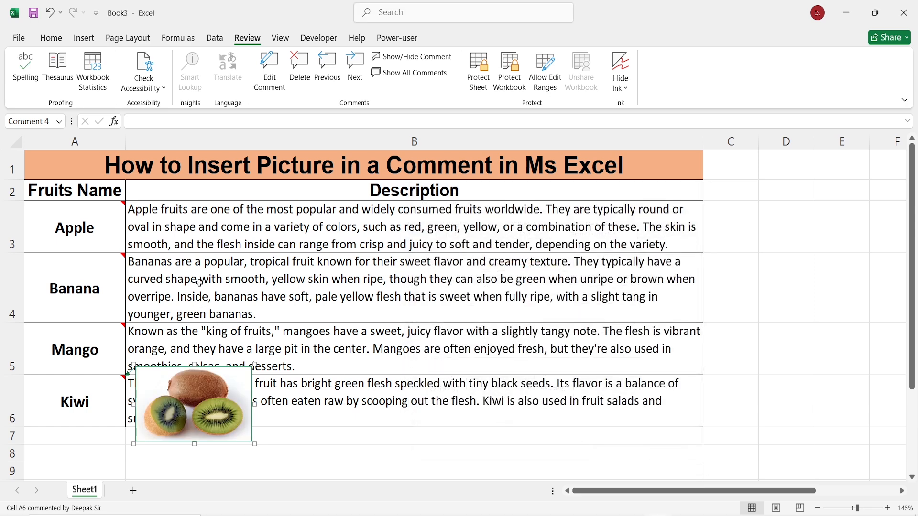
Step: Deselect the Kiwi comment and preview the picture comments on the Apple and Banana cells
click(211, 225)
mouse_move(56, 211)
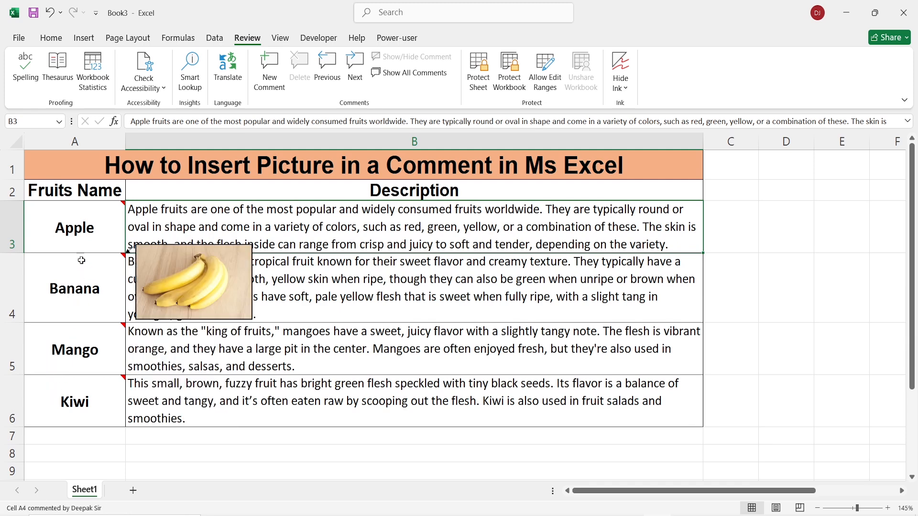
mouse_move(81, 228)
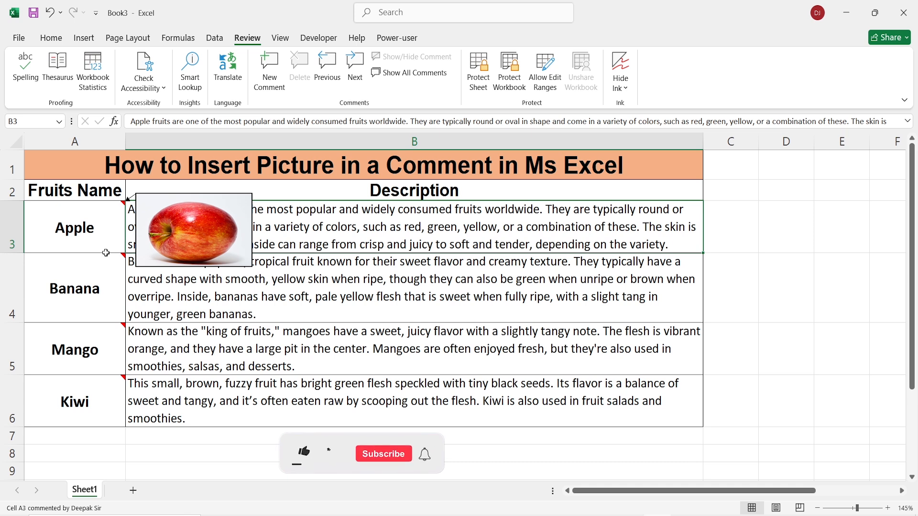
mouse_move(107, 255)
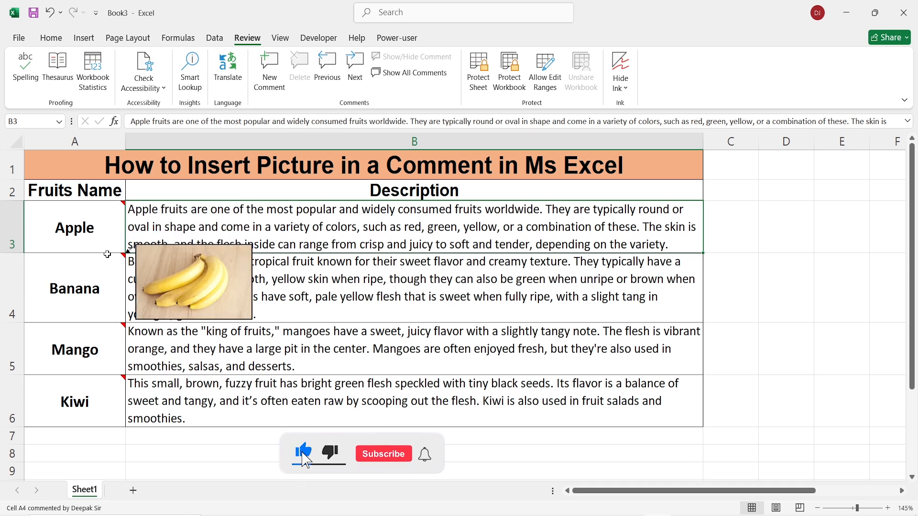